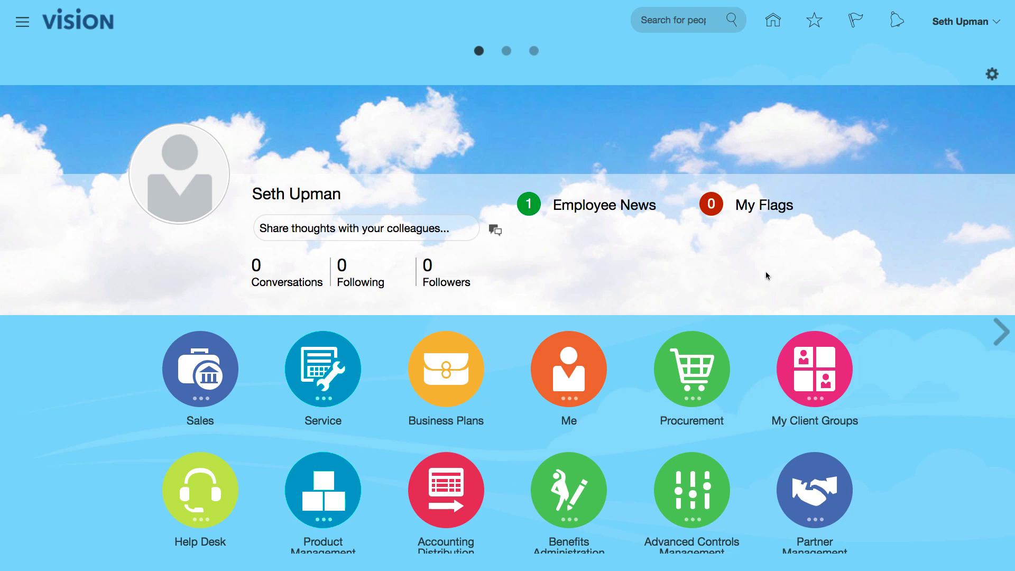
Step: Scroll the home springboard to find and expand the General Accounting group
{"action": "scroll", "coordinate": [674, 326], "scroll_direction": "down", "scroll_amount": 5}
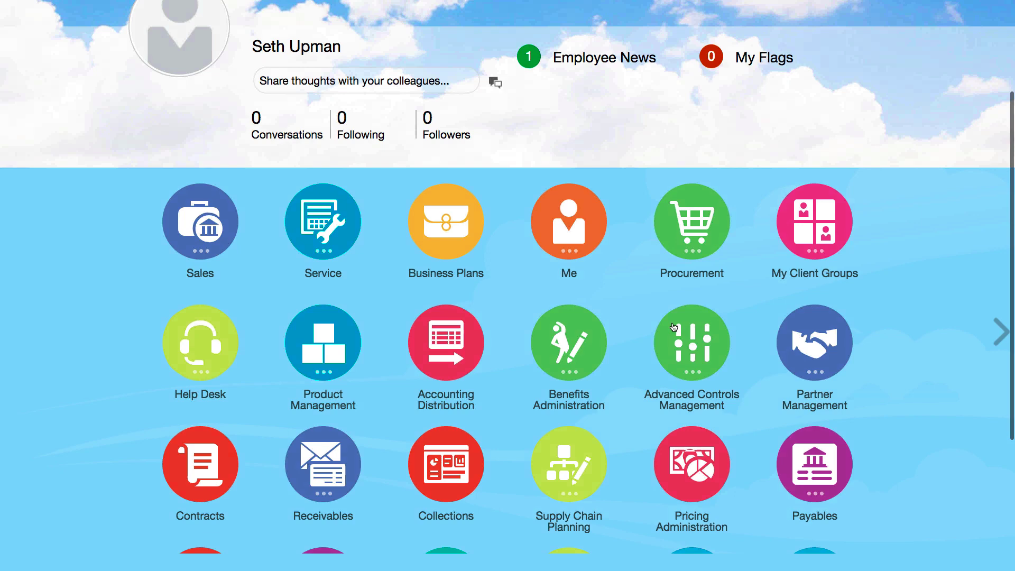
{"action": "scroll", "coordinate": [674, 326], "scroll_direction": "up", "scroll_amount": 5}
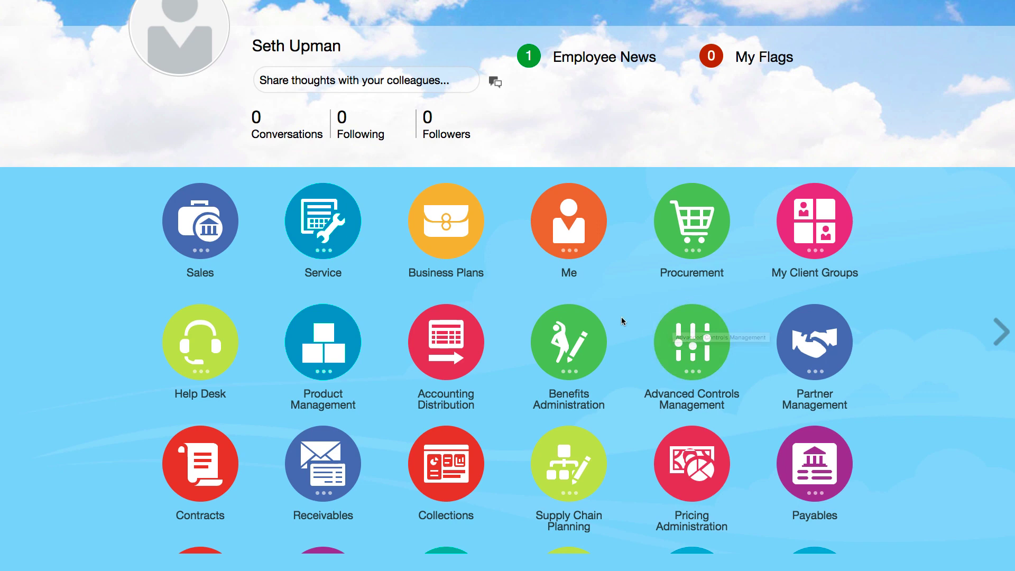
{"action": "scroll", "coordinate": [622, 321], "scroll_direction": "up", "scroll_amount": 2}
{"action": "scroll", "coordinate": [621, 316], "scroll_direction": "down", "scroll_amount": 3}
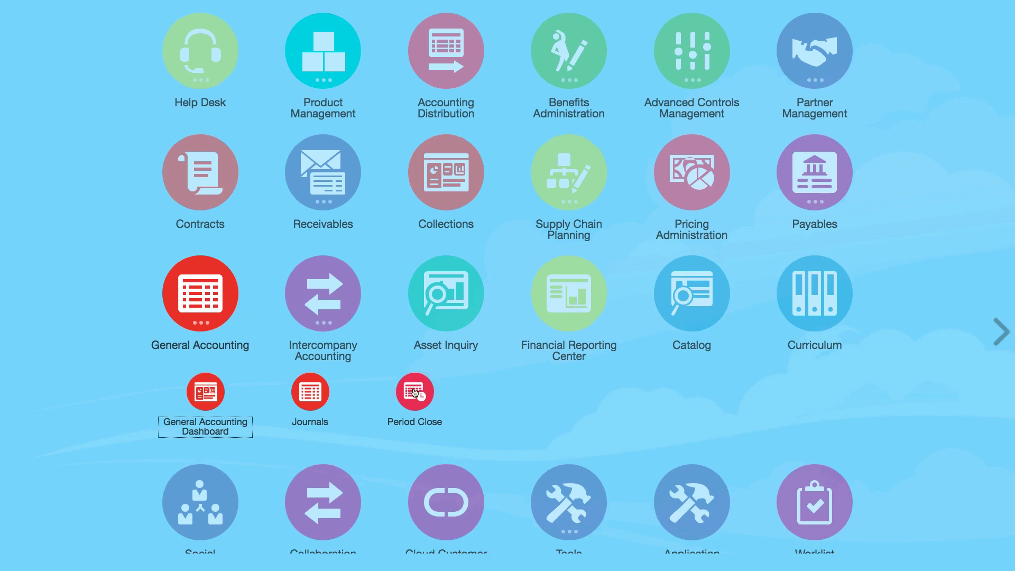
Step: Open Period Close and review ACME Ledger US: Jul-18 General Ledger open, subledgers never opened
{"action": "left_click", "coordinate": [415, 391]}
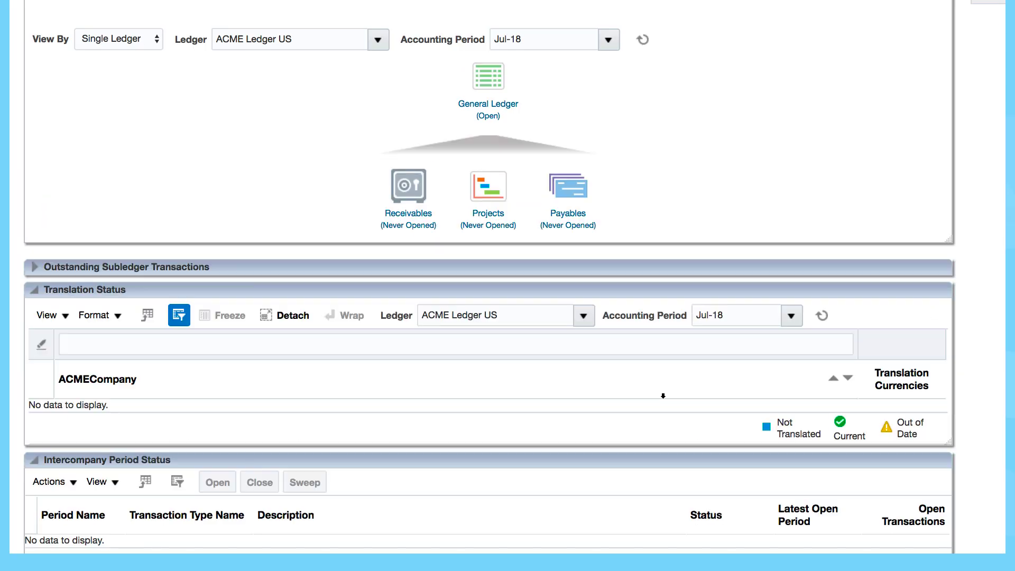
{"action": "scroll", "coordinate": [691, 226], "scroll_direction": "up", "scroll_amount": 5}
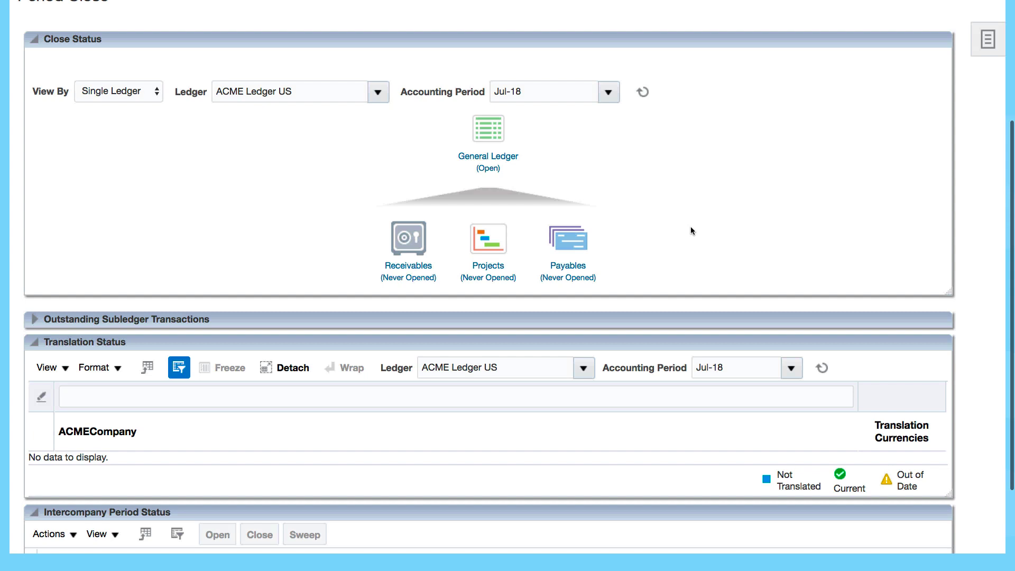
{"action": "scroll", "coordinate": [690, 232], "scroll_direction": "up", "scroll_amount": 1}
{"action": "scroll", "coordinate": [691, 231], "scroll_direction": "down", "scroll_amount": 2}
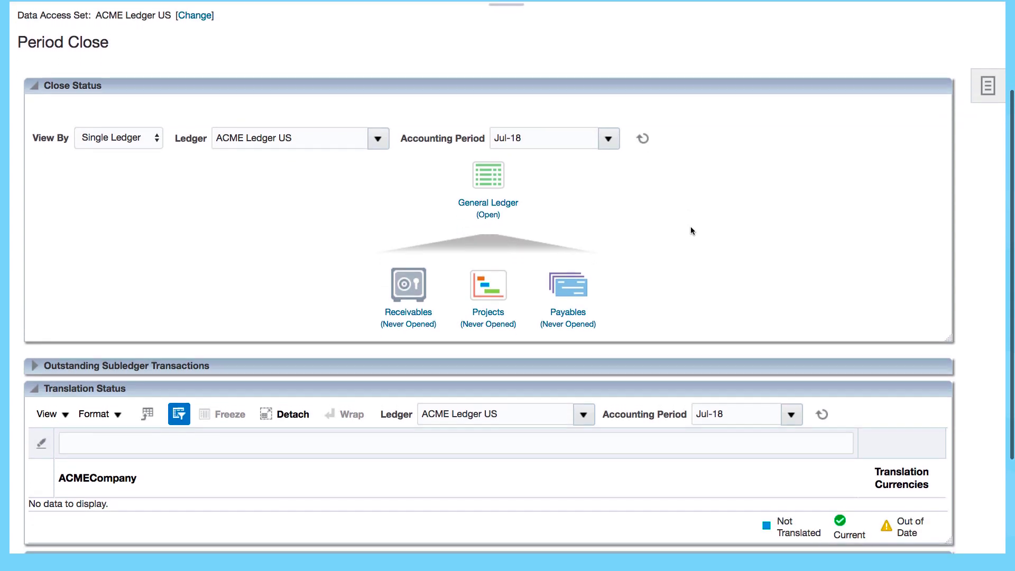
{"action": "scroll", "coordinate": [691, 231], "scroll_direction": "up", "scroll_amount": 3}
{"action": "scroll", "coordinate": [691, 232], "scroll_direction": "up", "scroll_amount": 3}
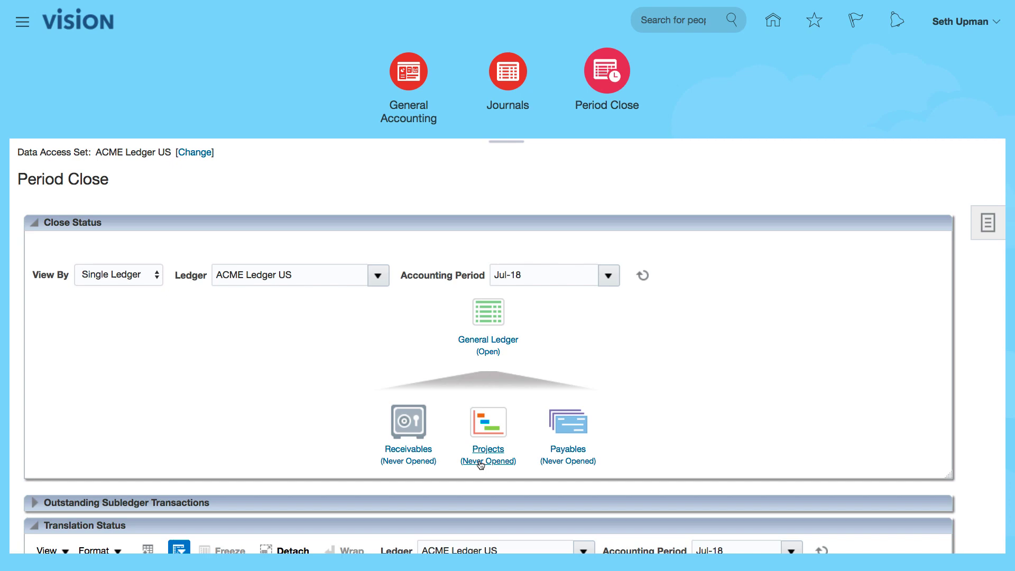
Step: Submit opening Jan-18 as the first Receivables period, accepting the warning
{"action": "left_click", "coordinate": [404, 454]}
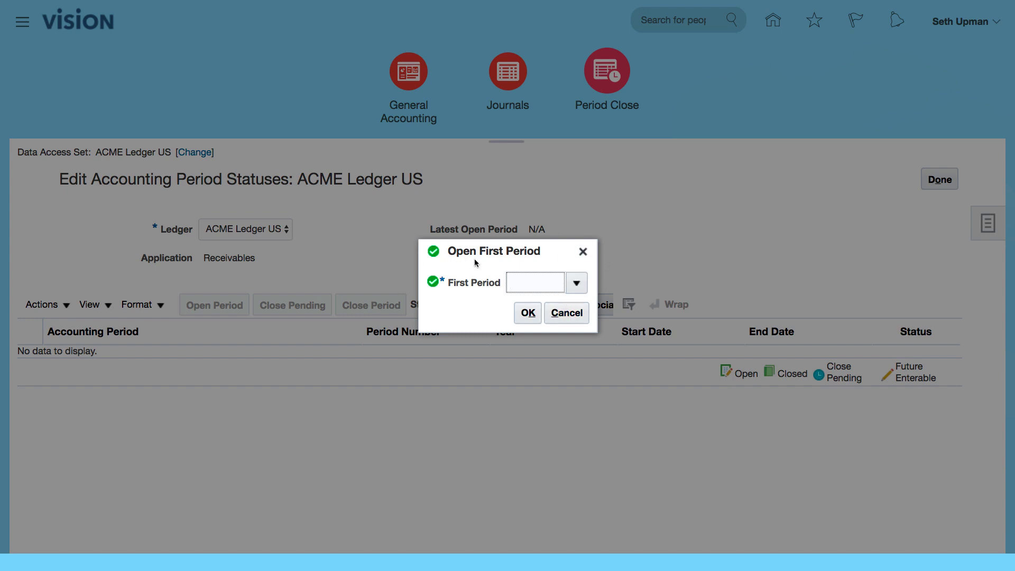
{"action": "left_click", "coordinate": [577, 284]}
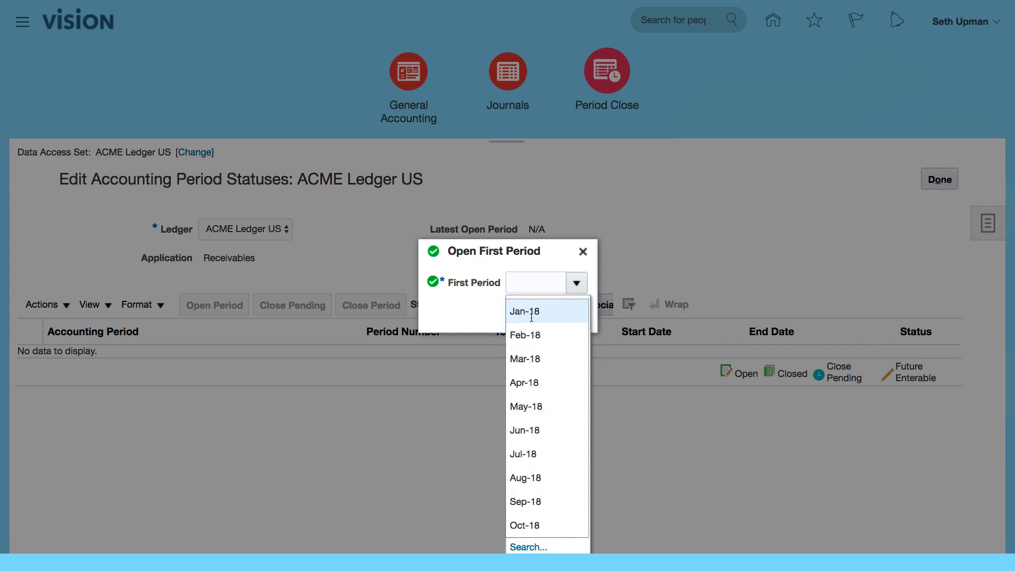
{"action": "left_click", "coordinate": [532, 316]}
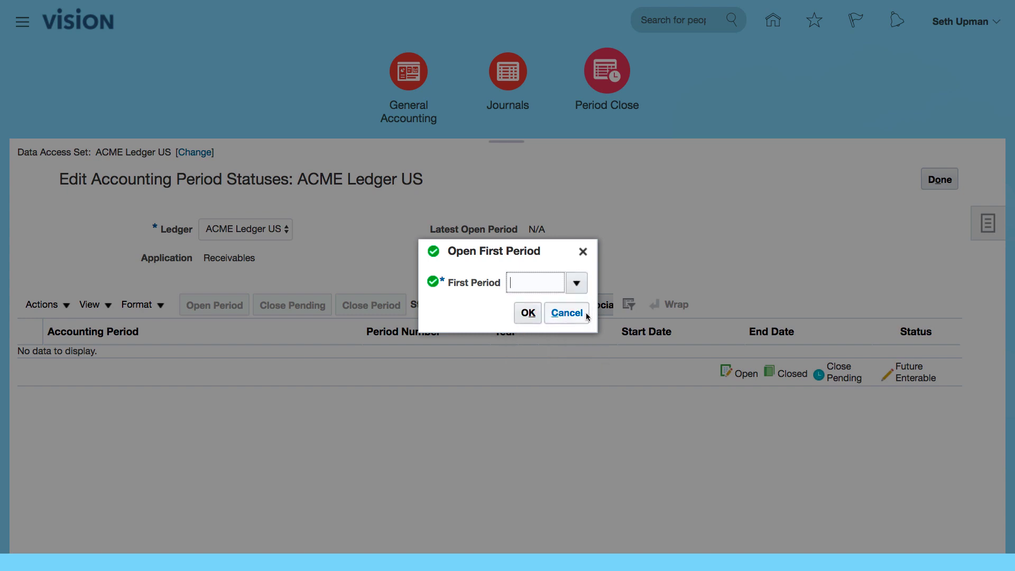
{"action": "left_click", "coordinate": [528, 313]}
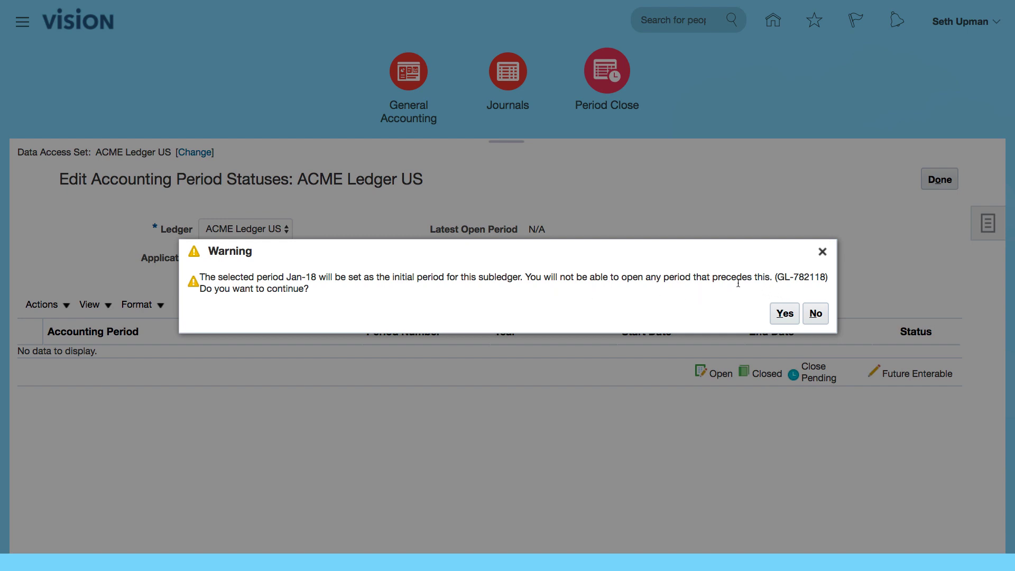
{"action": "left_click", "coordinate": [785, 315]}
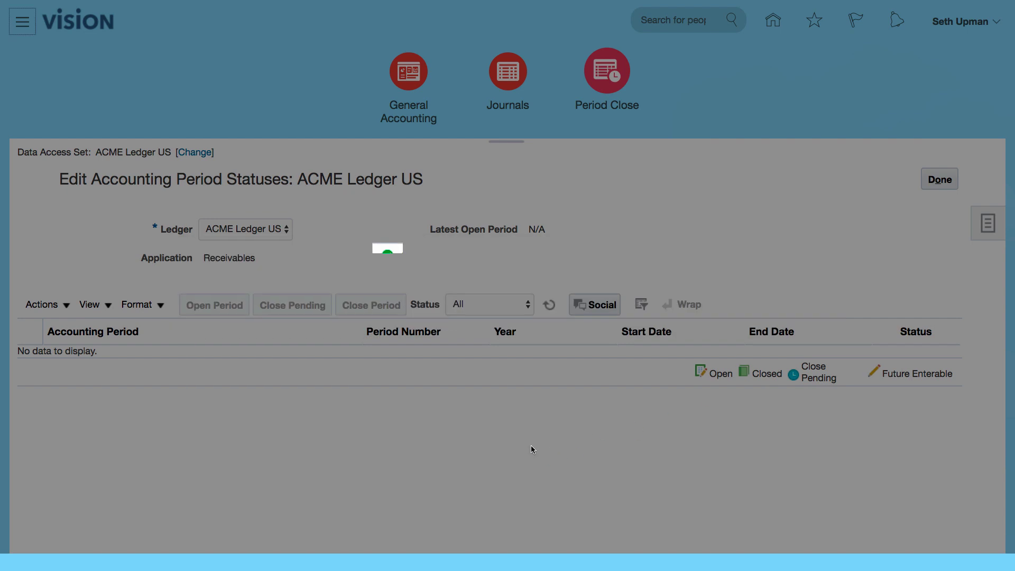
{"action": "left_click", "coordinate": [621, 310]}
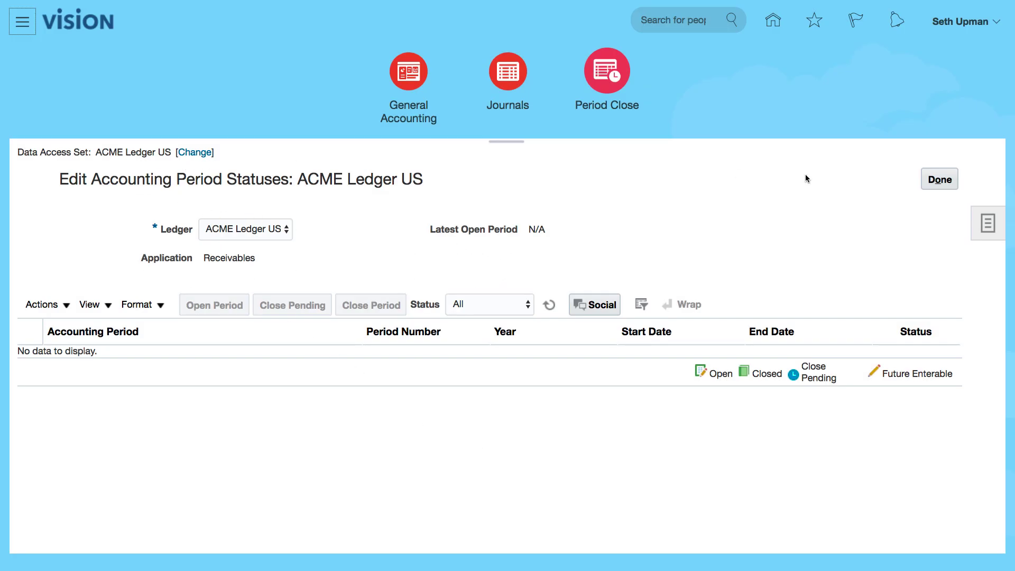
Step: Submit opening Jan-18 as the first Payables period and return to Period Close
{"action": "left_click", "coordinate": [939, 180]}
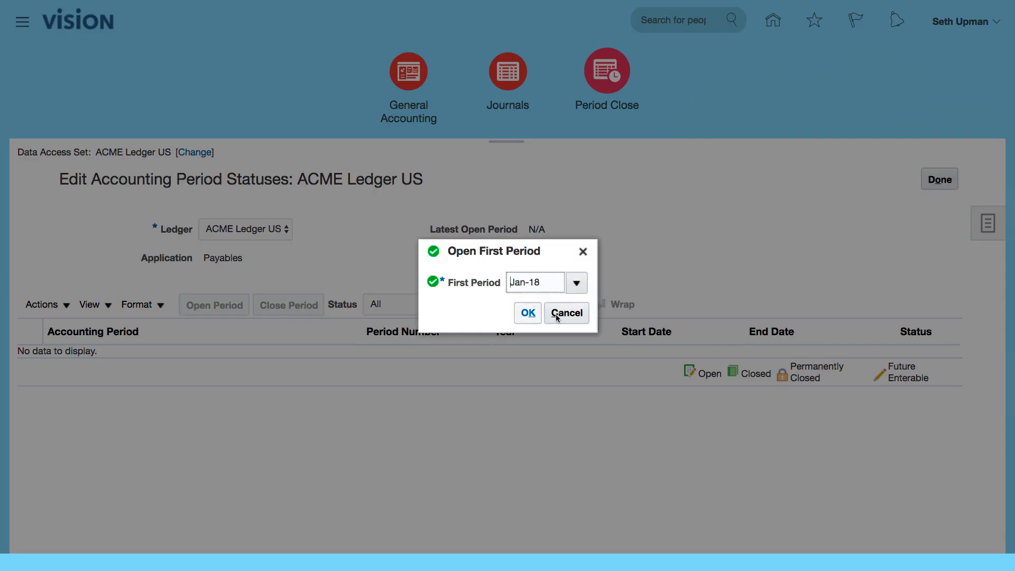
{"action": "left_click", "coordinate": [527, 313]}
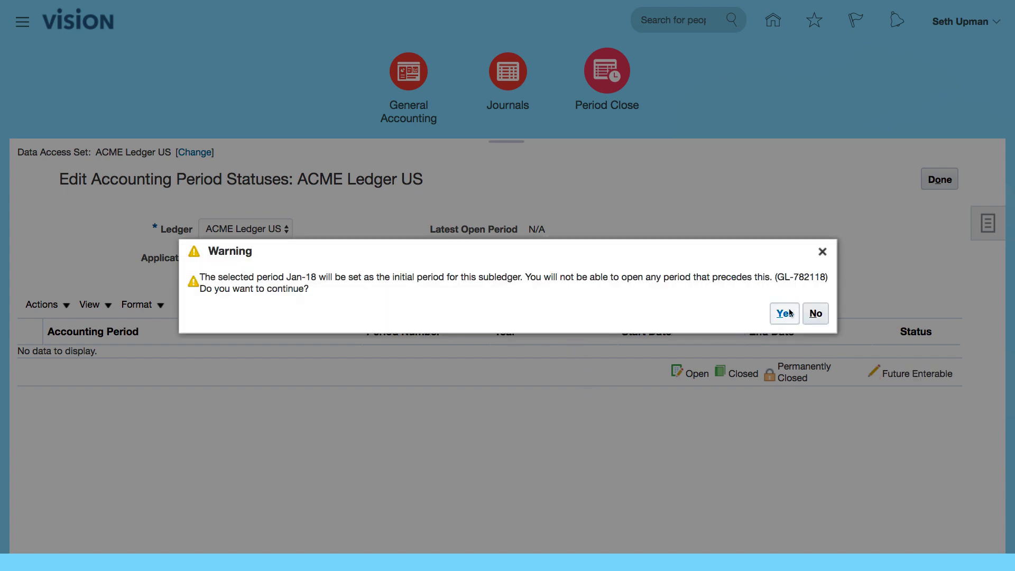
{"action": "left_click", "coordinate": [785, 314]}
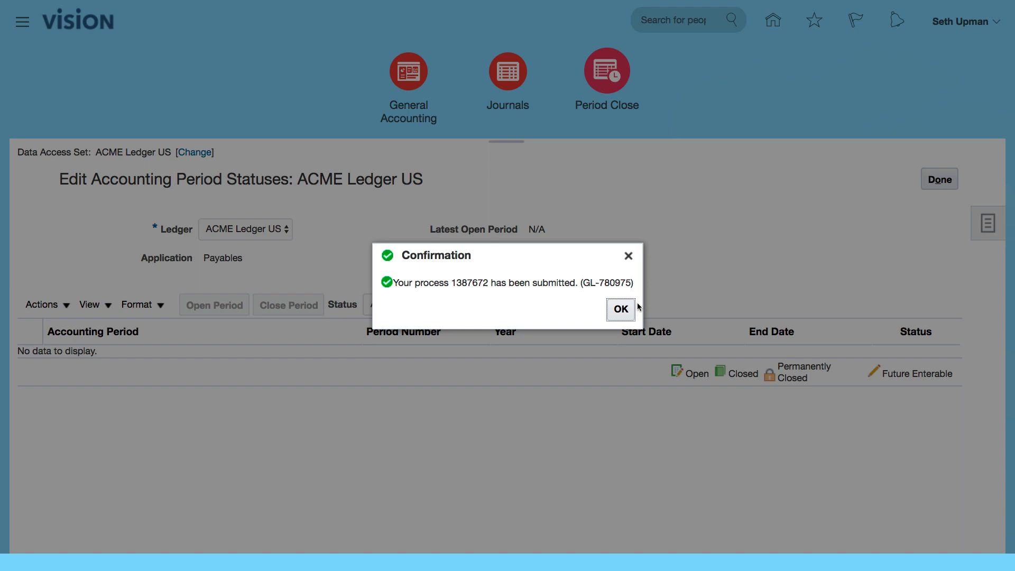
{"action": "left_click", "coordinate": [620, 308]}
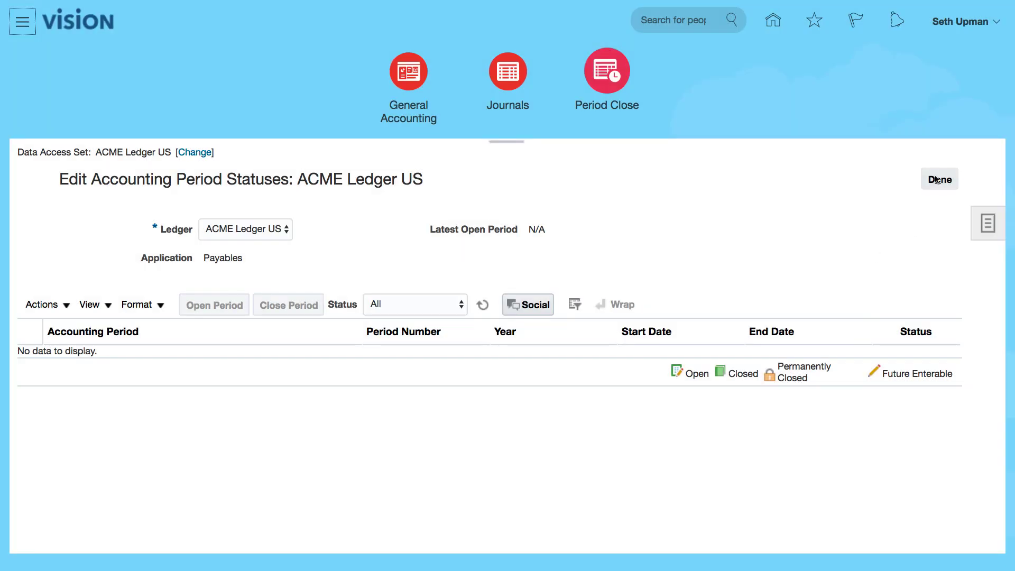
{"action": "left_click", "coordinate": [949, 182]}
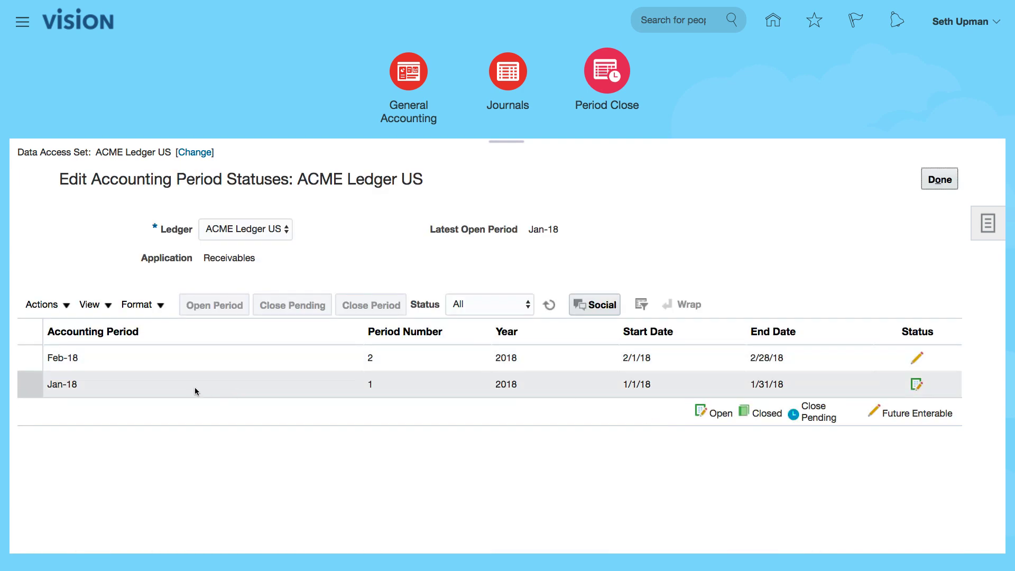
Step: Open all Receivables periods up to target period Jul-18, accepting the earlier-periods warning
{"action": "left_click", "coordinate": [132, 362]}
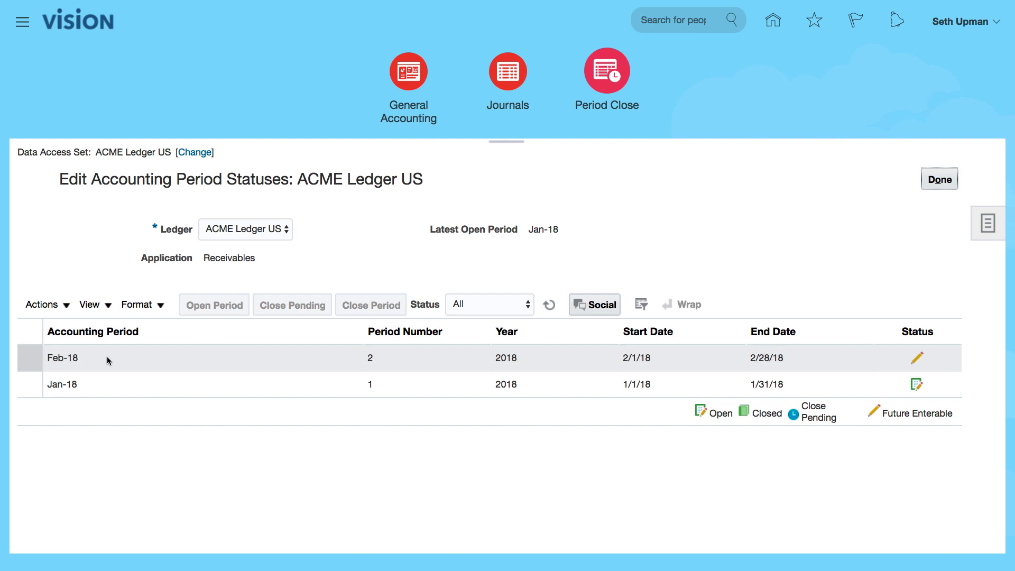
{"action": "left_click", "coordinate": [143, 384]}
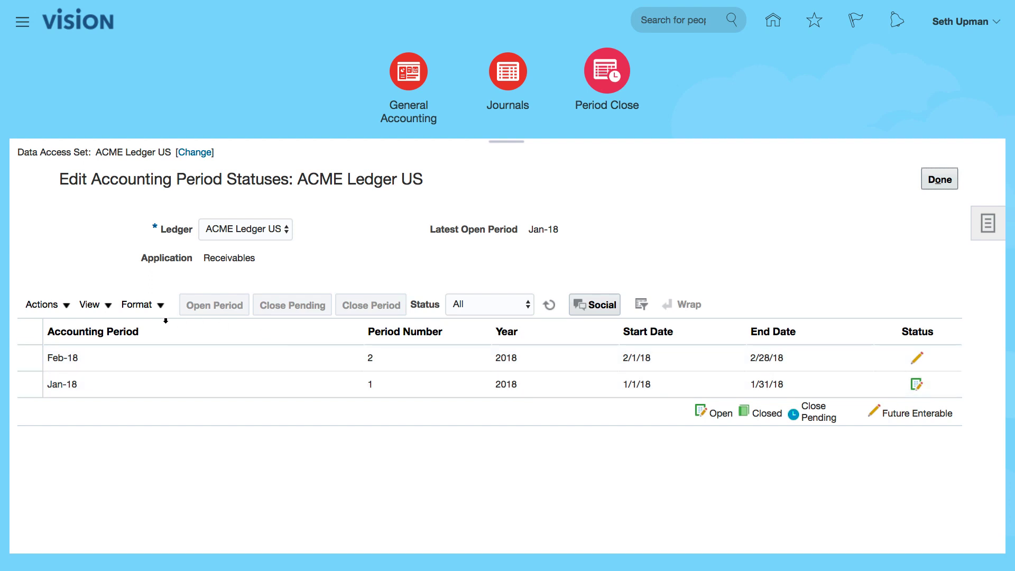
{"action": "left_click", "coordinate": [68, 307]}
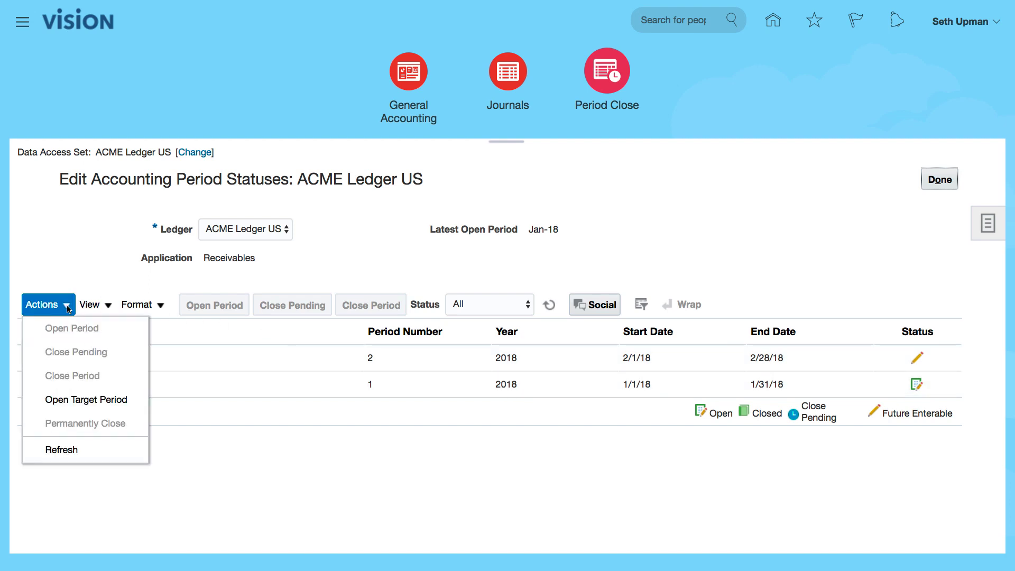
{"action": "left_click", "coordinate": [67, 406]}
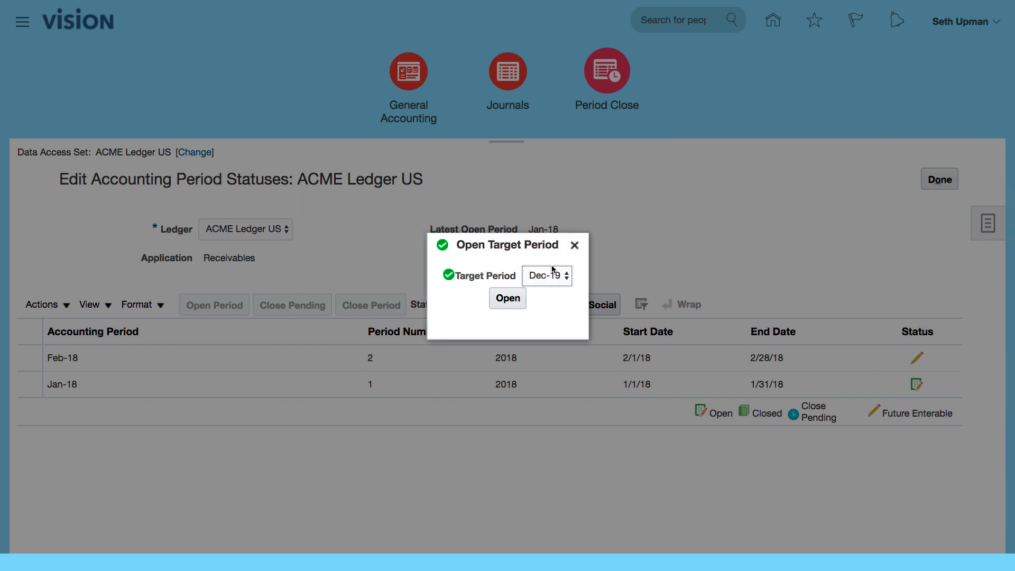
{"action": "left_click", "coordinate": [569, 277]}
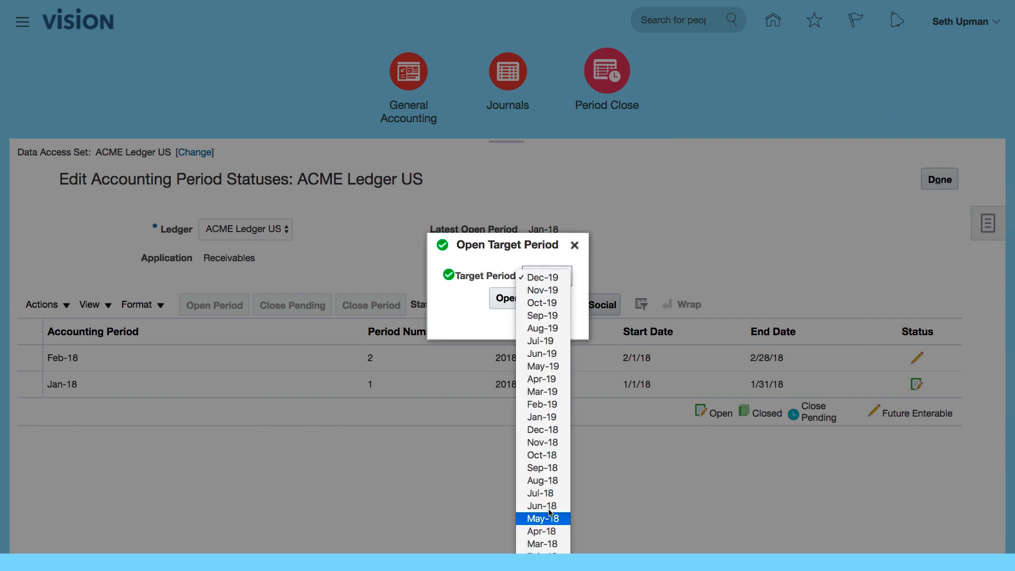
{"action": "left_click", "coordinate": [541, 493]}
{"action": "left_click", "coordinate": [507, 300]}
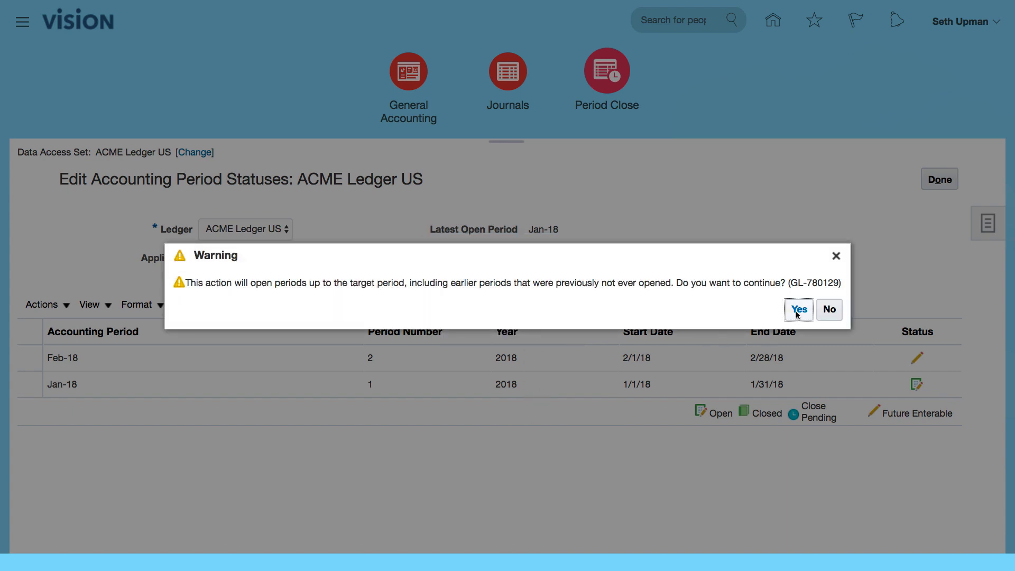
{"action": "left_click", "coordinate": [799, 311]}
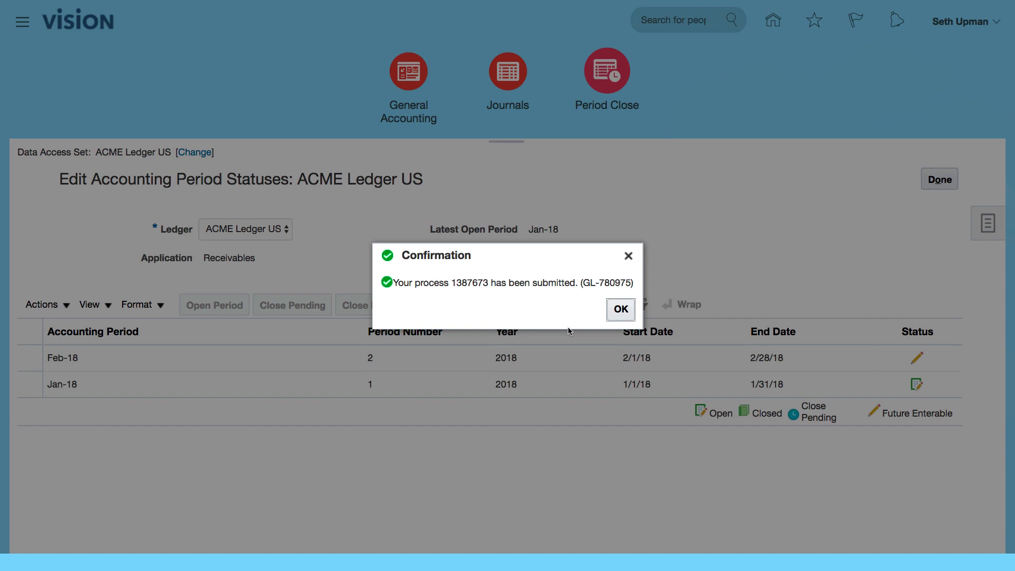
{"action": "left_click", "coordinate": [621, 309]}
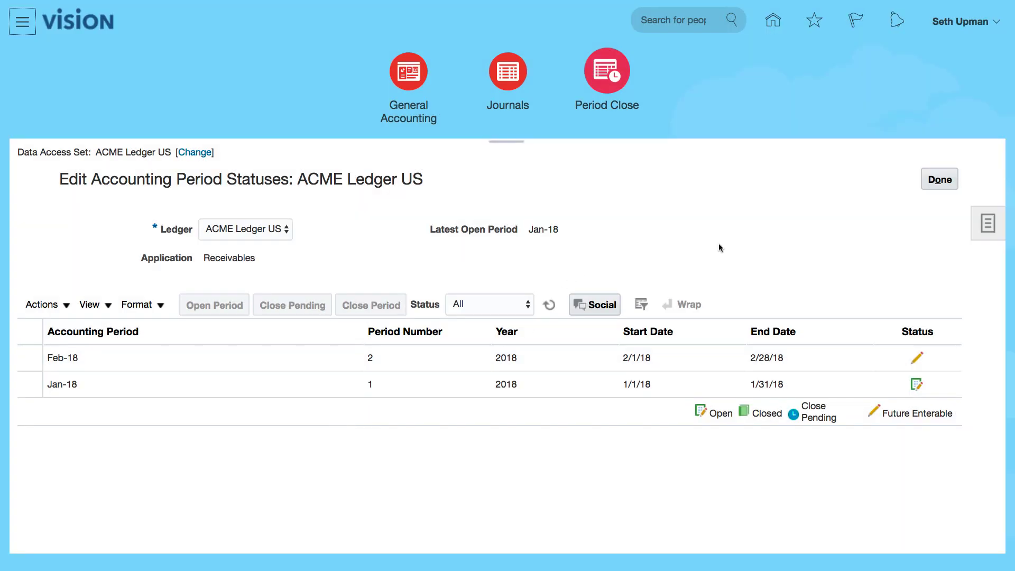
{"action": "left_click", "coordinate": [939, 181]}
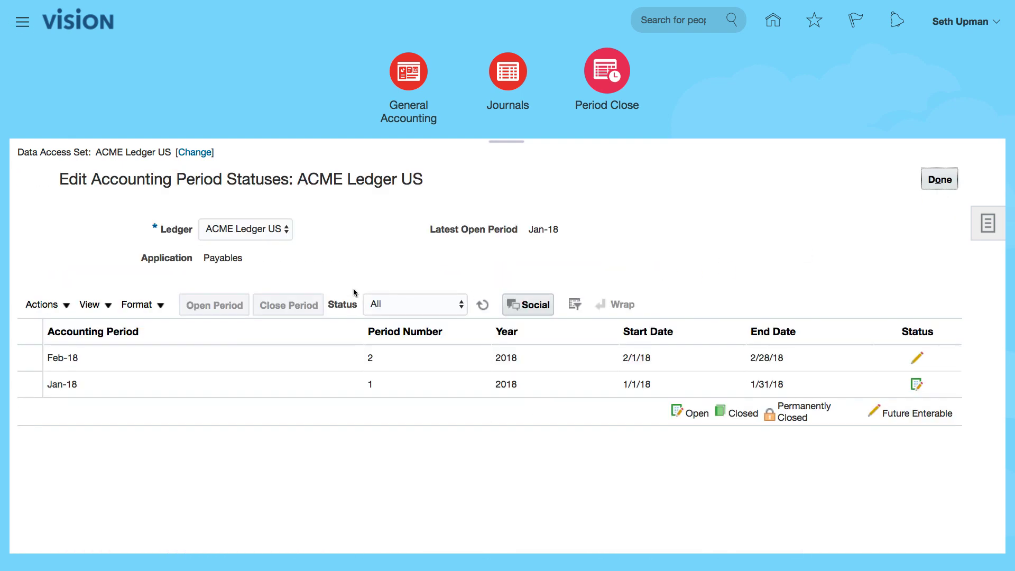
Step: Open all Payables periods up to target period Jul-18, confirming the warning and submission
{"action": "left_click", "coordinate": [64, 306]}
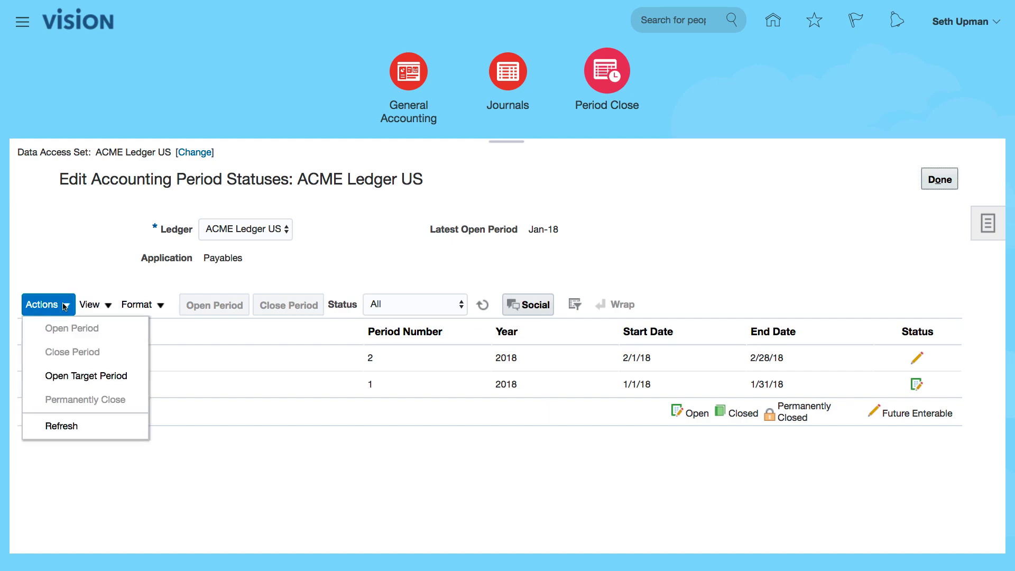
{"action": "left_click", "coordinate": [66, 376]}
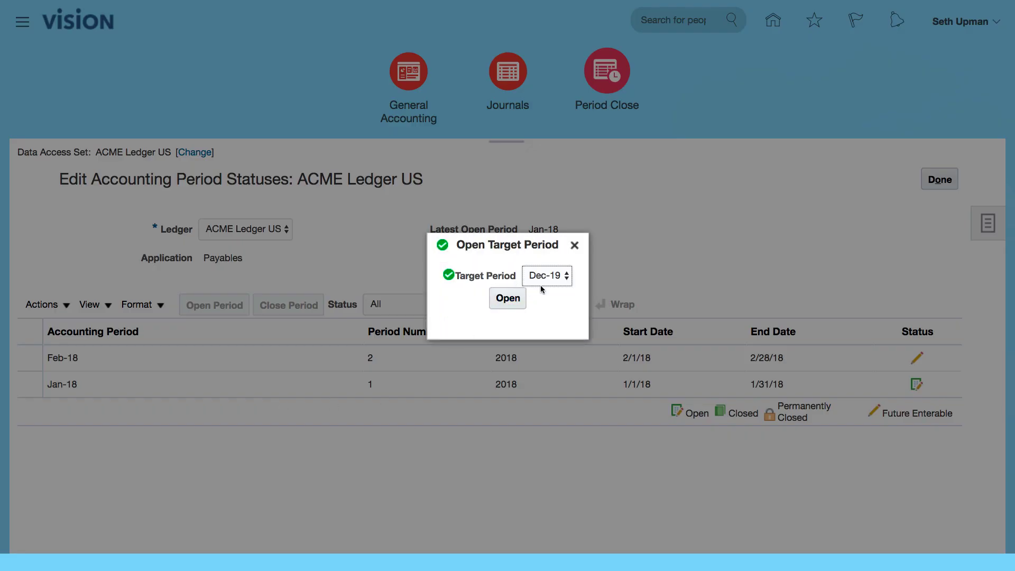
{"action": "left_click", "coordinate": [550, 277]}
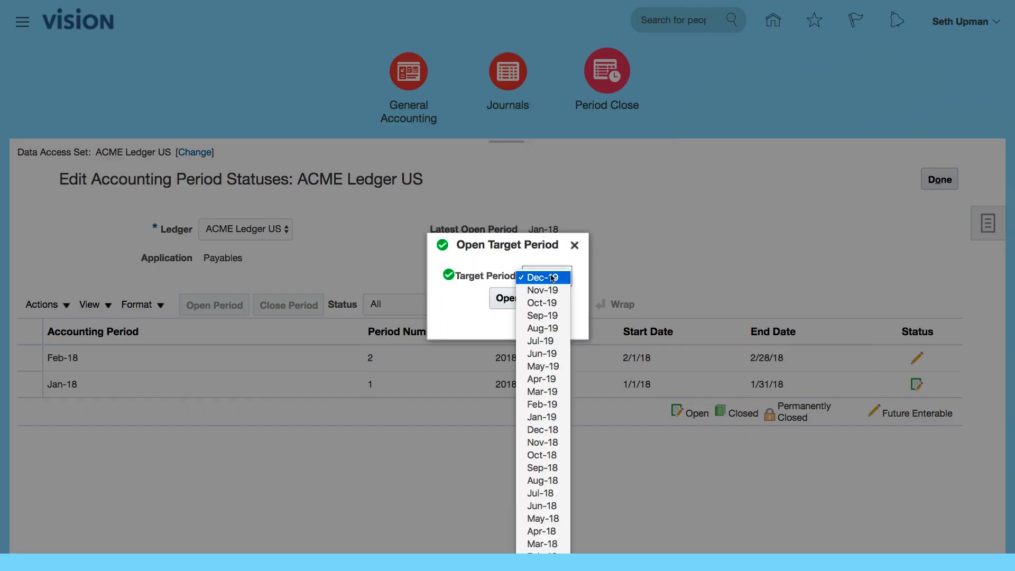
{"action": "left_click", "coordinate": [554, 493]}
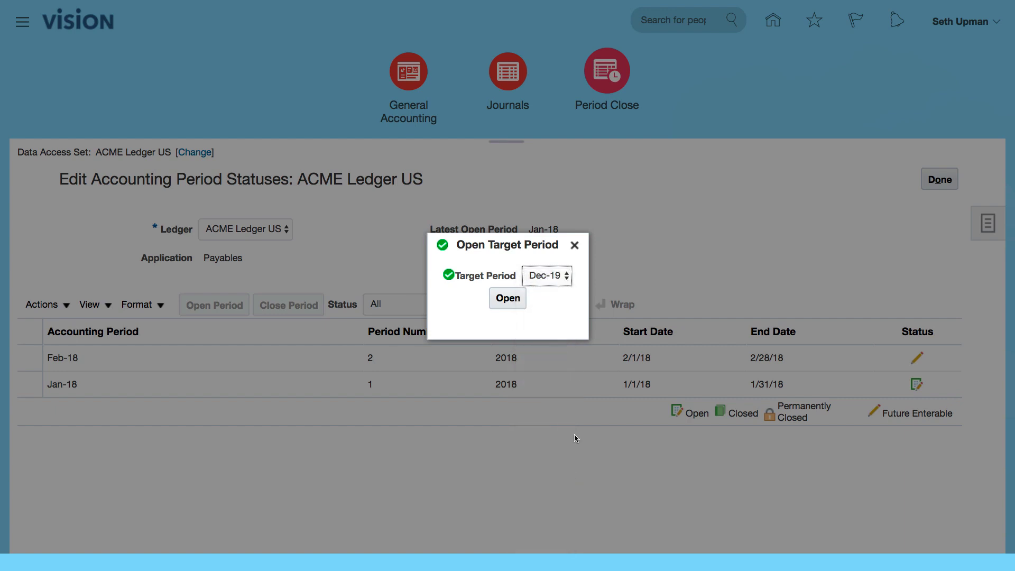
{"action": "left_click", "coordinate": [509, 300]}
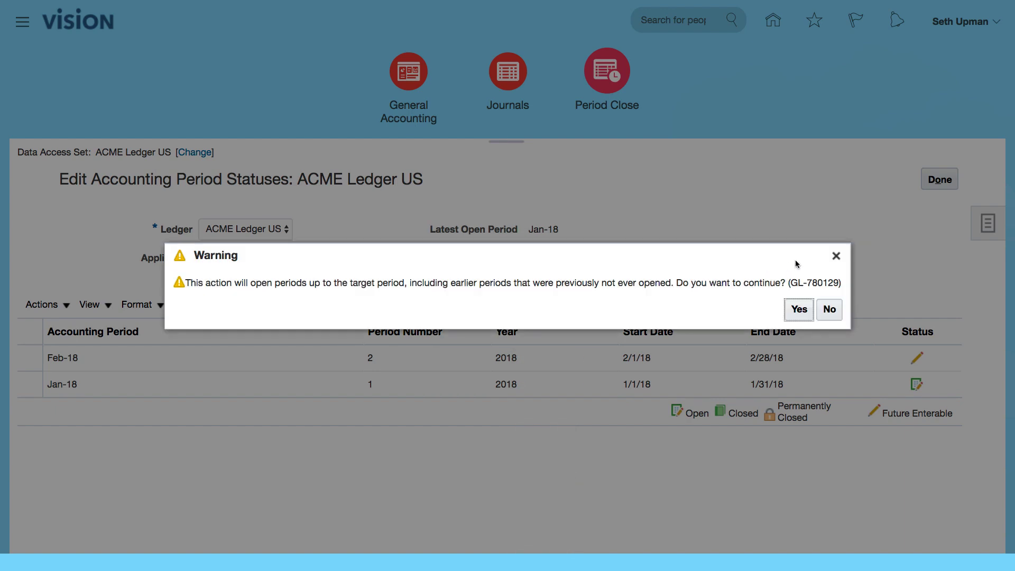
{"action": "key", "text": "Return"}
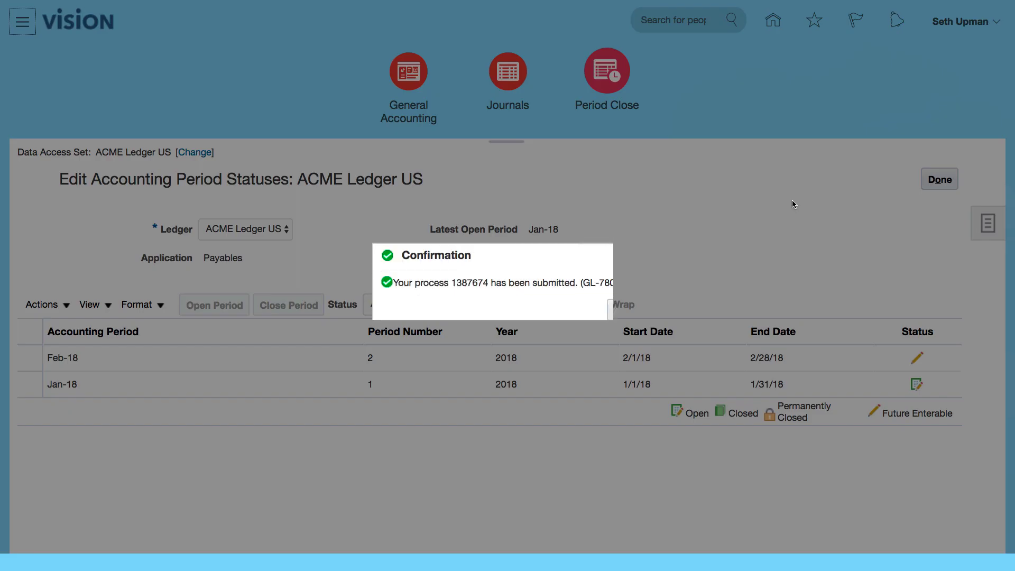
{"action": "key", "text": "Return"}
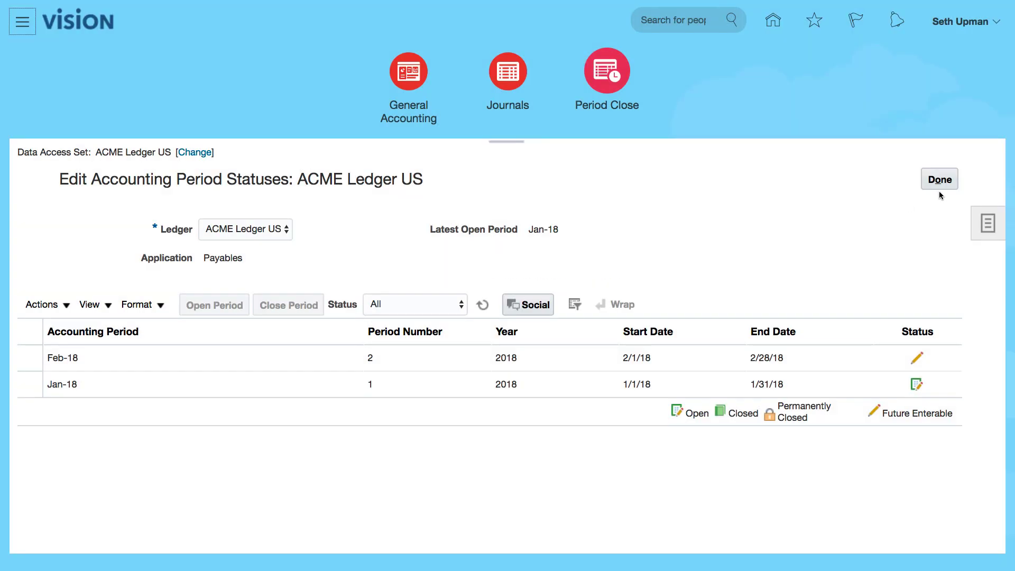
{"action": "left_click", "coordinate": [940, 180]}
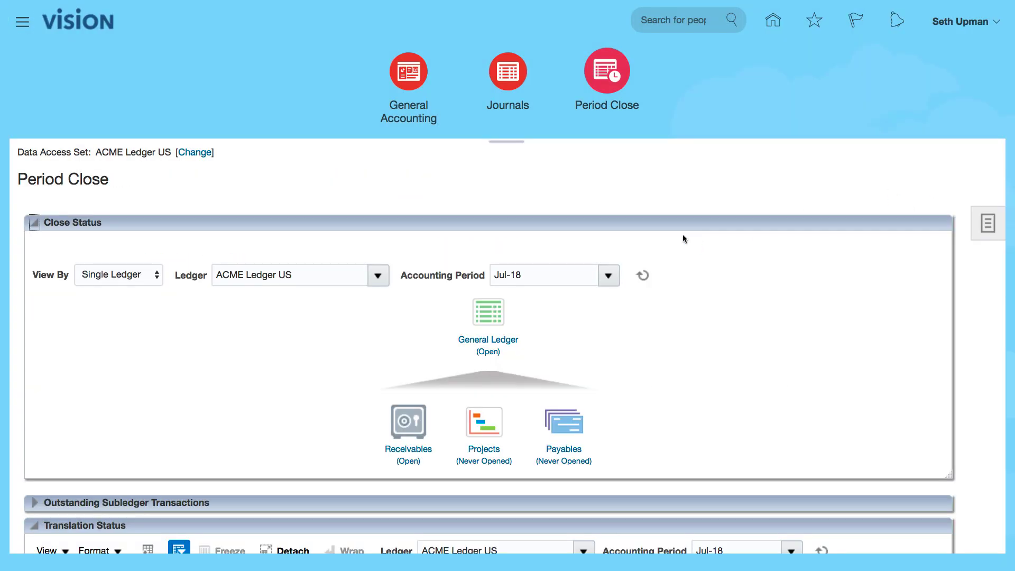
Step: Check Receivables and Payables period statuses show Jan-18 through Jul-18 open
{"action": "left_click", "coordinate": [403, 462]}
{"action": "scroll", "coordinate": [450, 449], "scroll_direction": "down", "scroll_amount": 1}
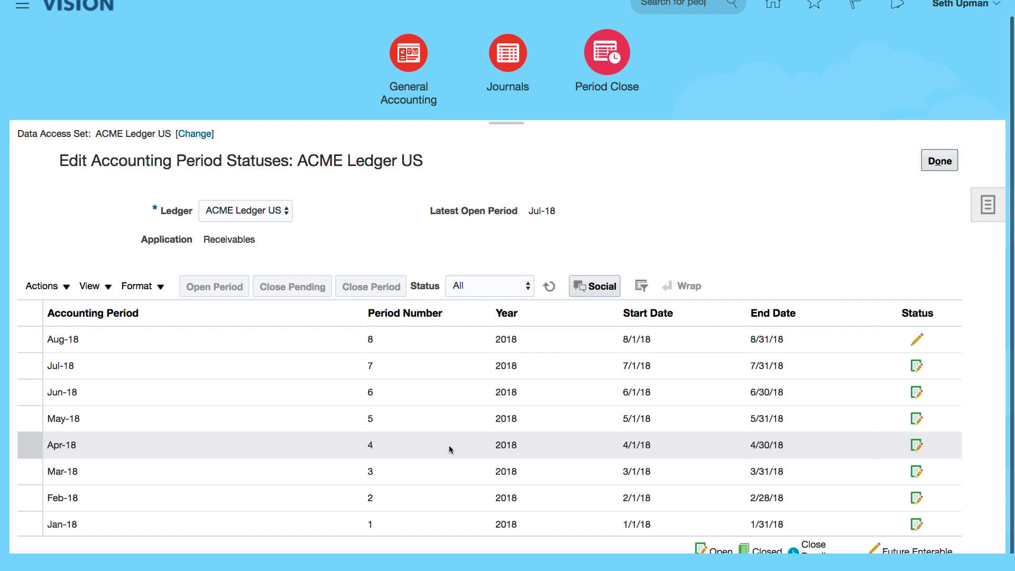
{"action": "scroll", "coordinate": [451, 448], "scroll_direction": "up", "scroll_amount": 1}
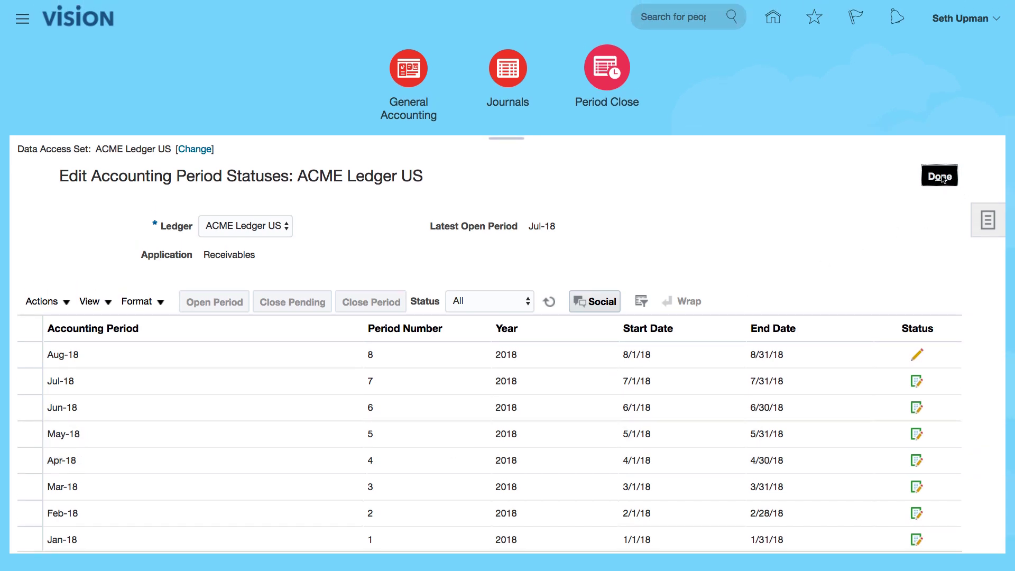
{"action": "left_click", "coordinate": [943, 179]}
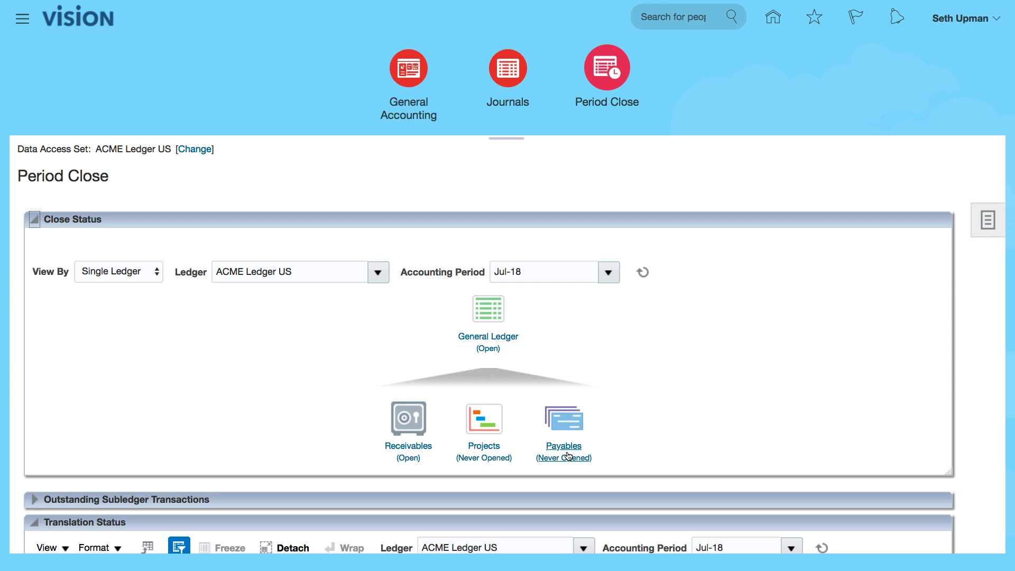
{"action": "left_click", "coordinate": [568, 457]}
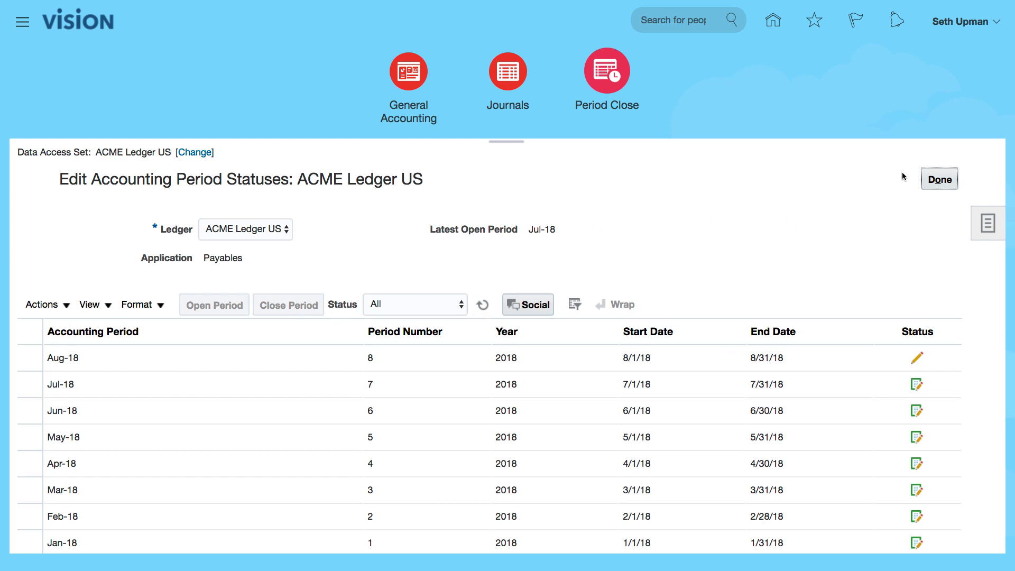
{"action": "left_click", "coordinate": [940, 180]}
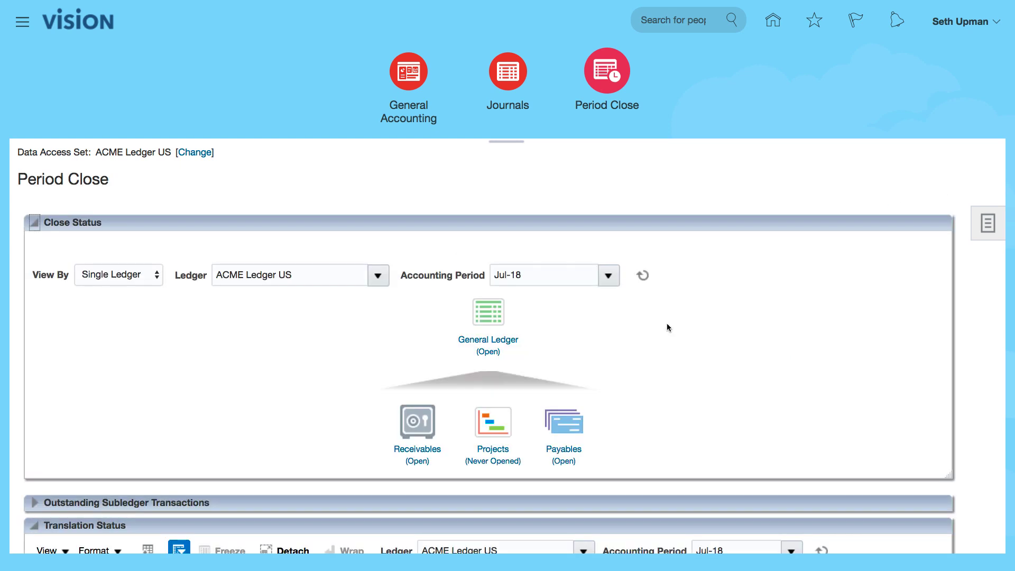